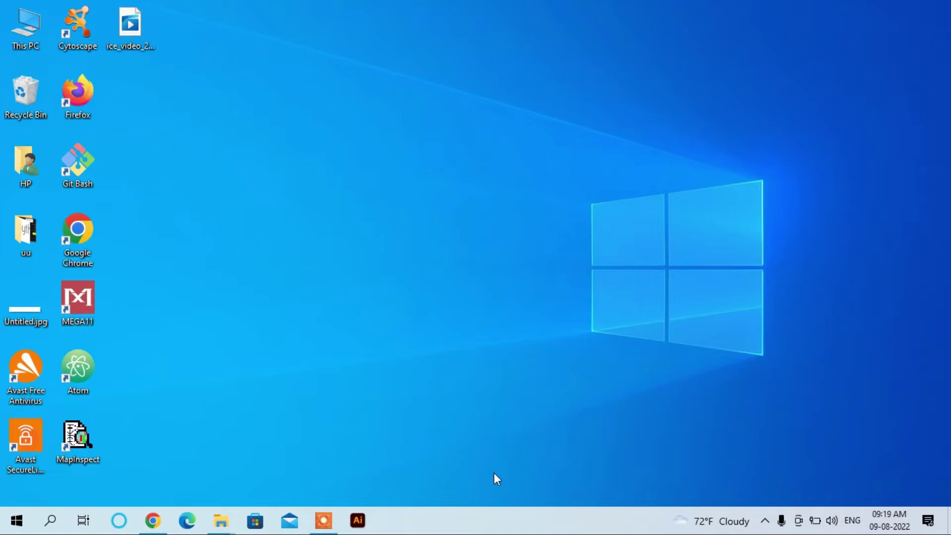
# Bring up Chrome with the GitHub mycoffeshop repository, then switch to the blank new tab
pyautogui.click(153, 519)
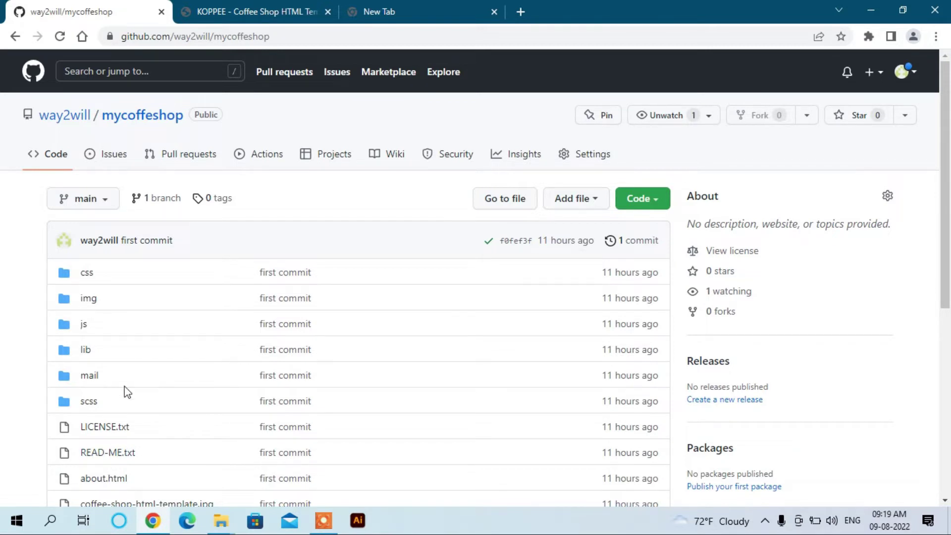
pyautogui.hotkey('ctrl', '3')
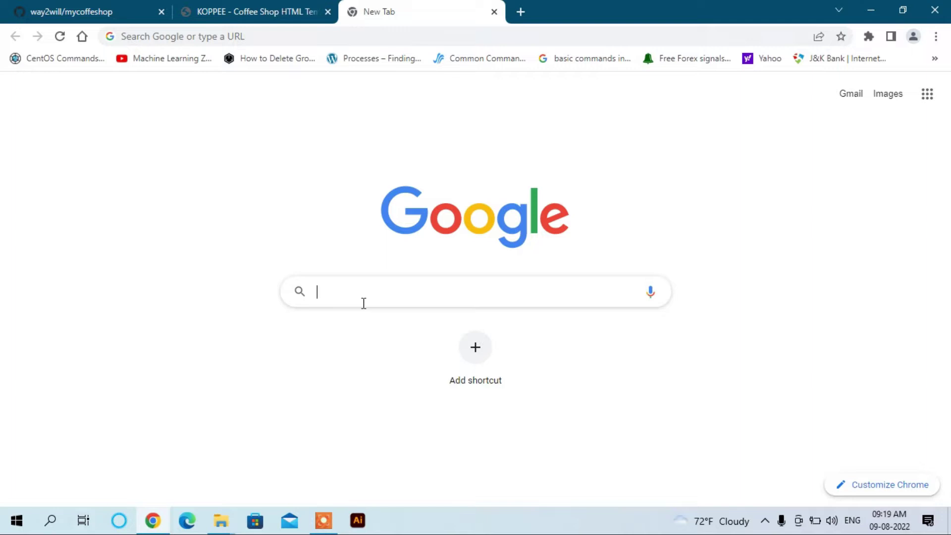
# Search Google for 'domain seller' and highlight Bluehost in the registrar list
pyautogui.click(363, 303)
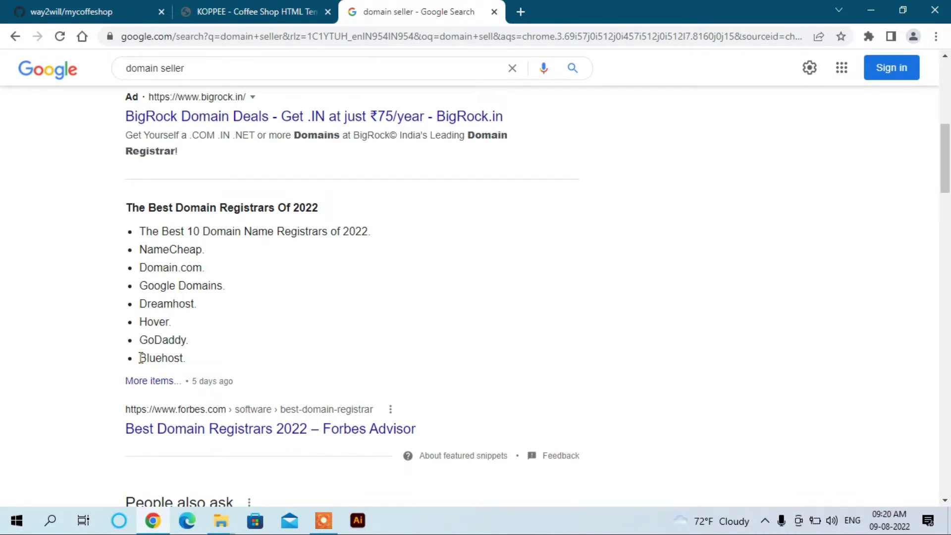
pyautogui.moveTo(141, 357); pyautogui.dragTo(184, 358)
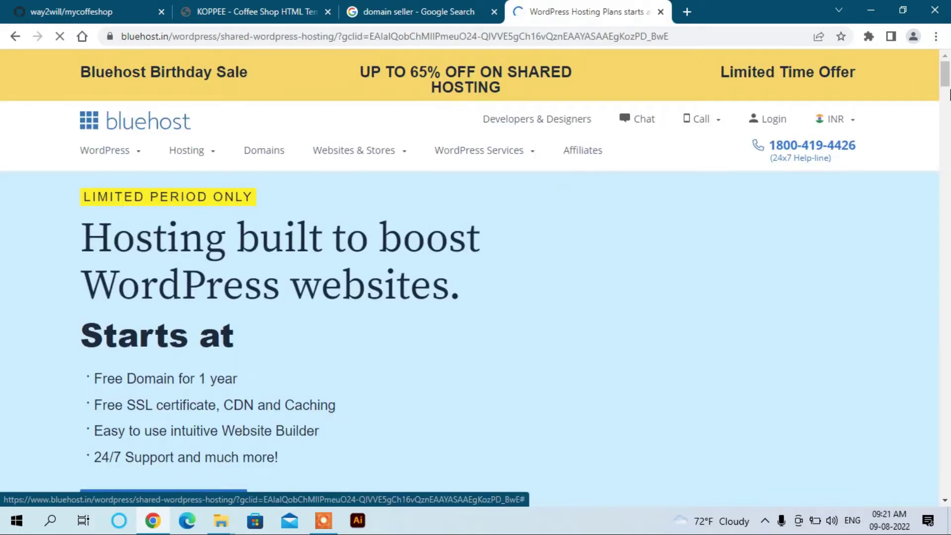
# View Bluehost's hosting plan prices: Basic ₹169/mo, Plus and Choice Plus ₹279/mo
pyautogui.moveTo(946, 81)
pyautogui.mouseDown()
pyautogui.moveTo(949, 109)
pyautogui.moveTo(946, 84)
pyautogui.mouseUp()
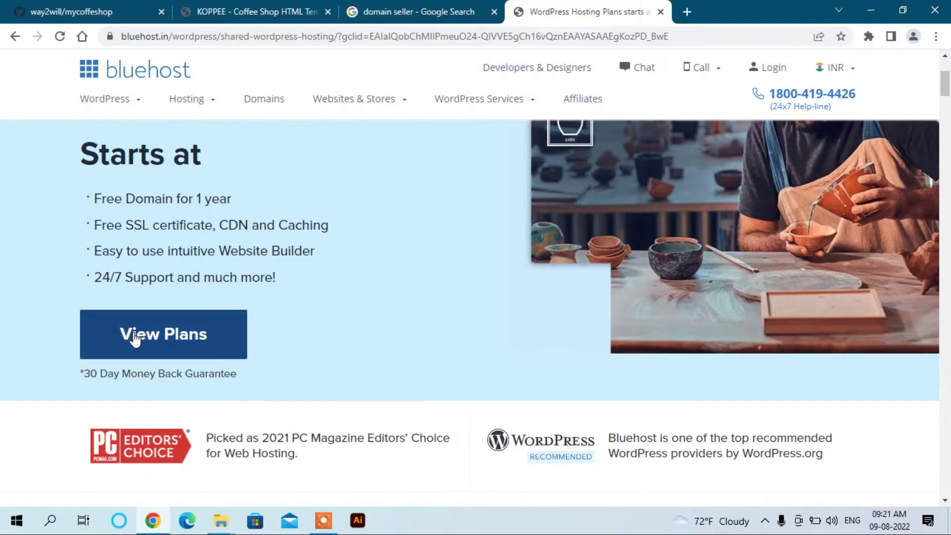
pyautogui.click(135, 339)
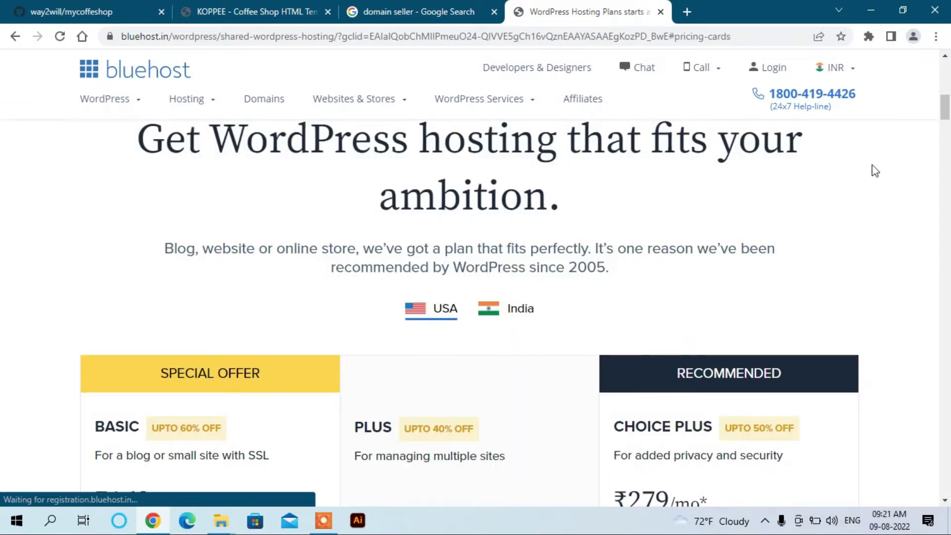
pyautogui.moveTo(947, 105); pyautogui.dragTo(948, 121)
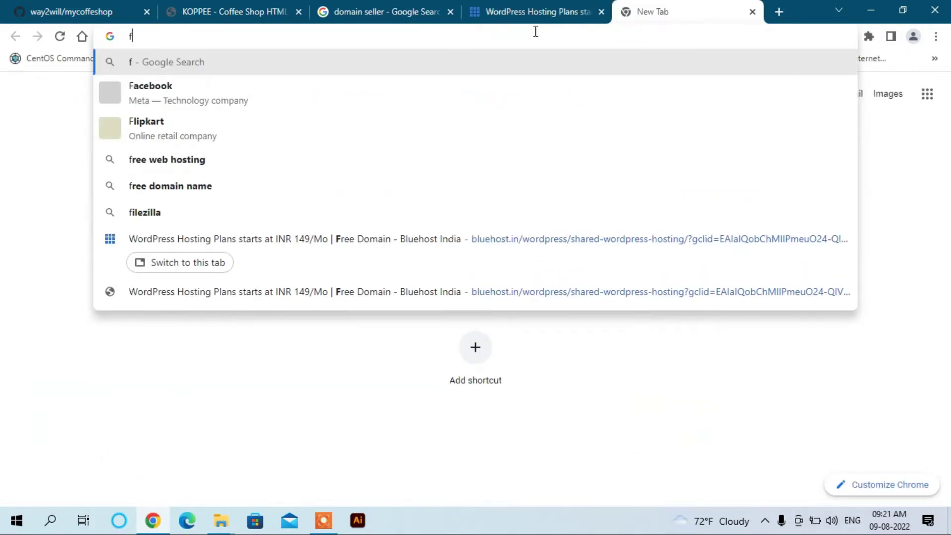
# Load freenom in the new tab, select its domain search box, then return to the GitHub repository tab
pyautogui.write('reen')
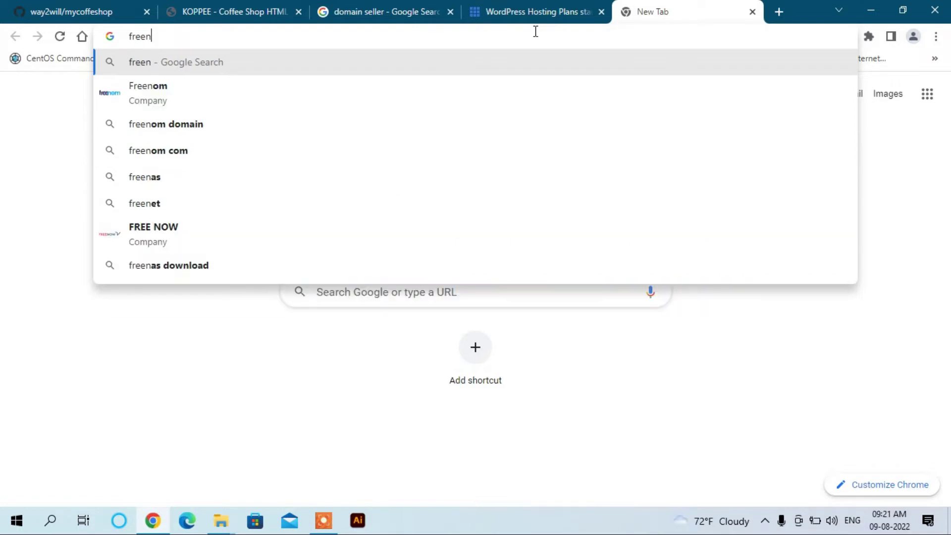
pyautogui.write('om')
pyautogui.hotkey('ctrl', 'Return')
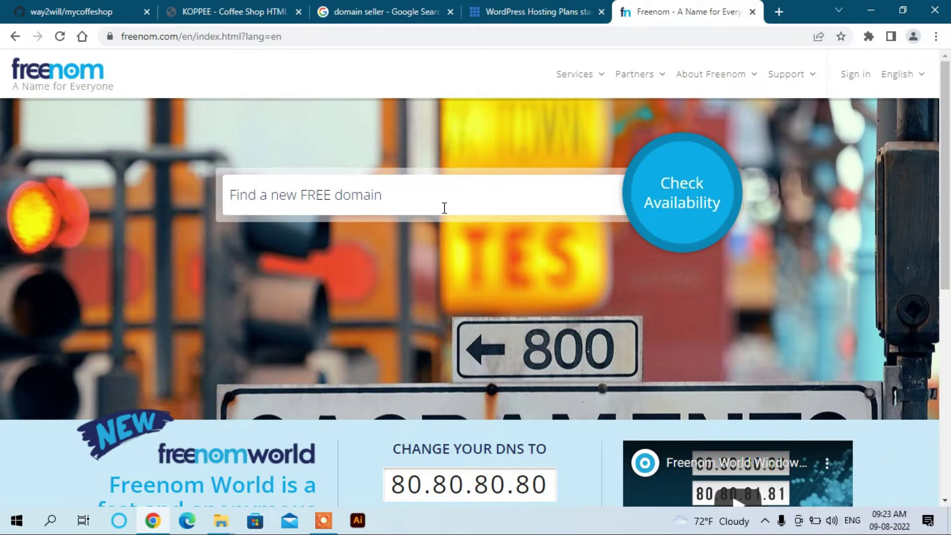
pyautogui.click(436, 180)
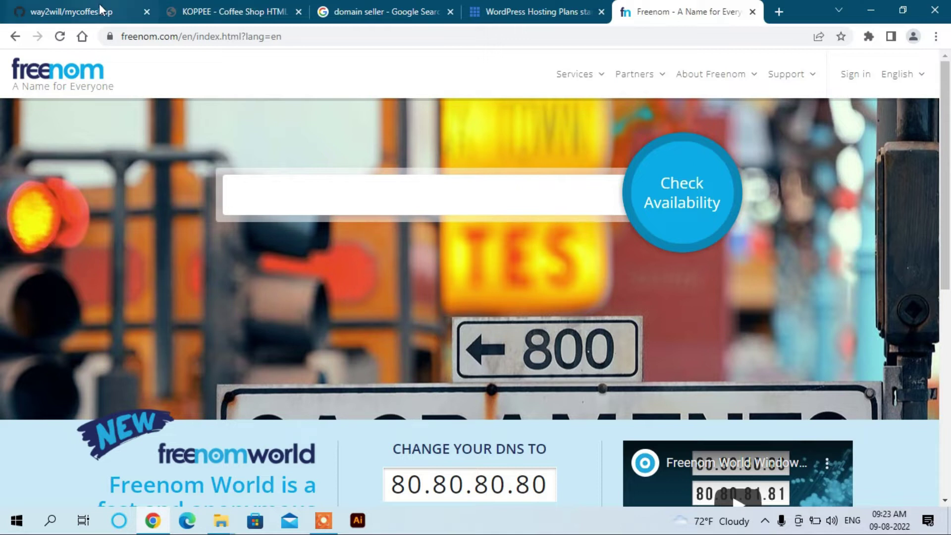
pyautogui.click(75, 15)
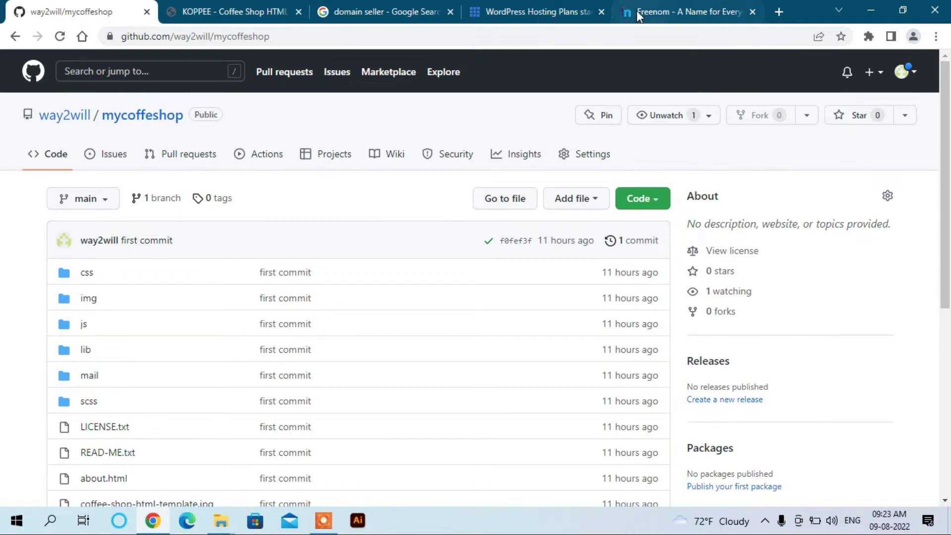
# Search Freenom for mycoffeshop and select the available .ml domain at USD 0.00
pyautogui.click(672, 9)
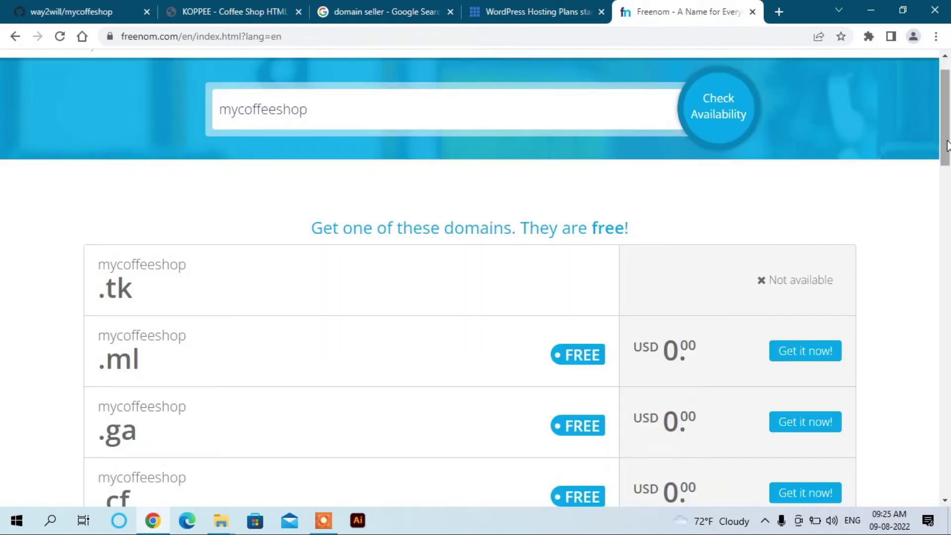
pyautogui.moveTo(947, 146); pyautogui.dragTo(948, 178)
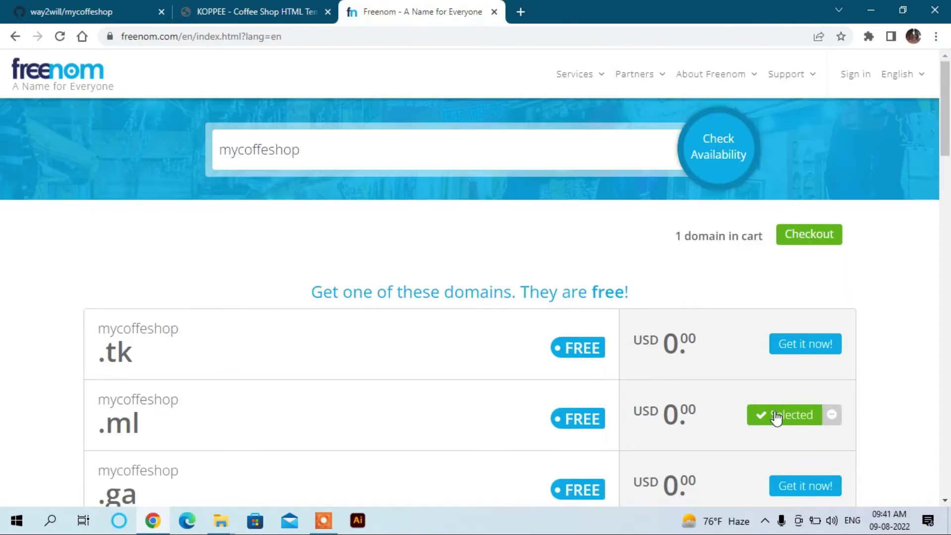
pyautogui.doubleClick(144, 400)
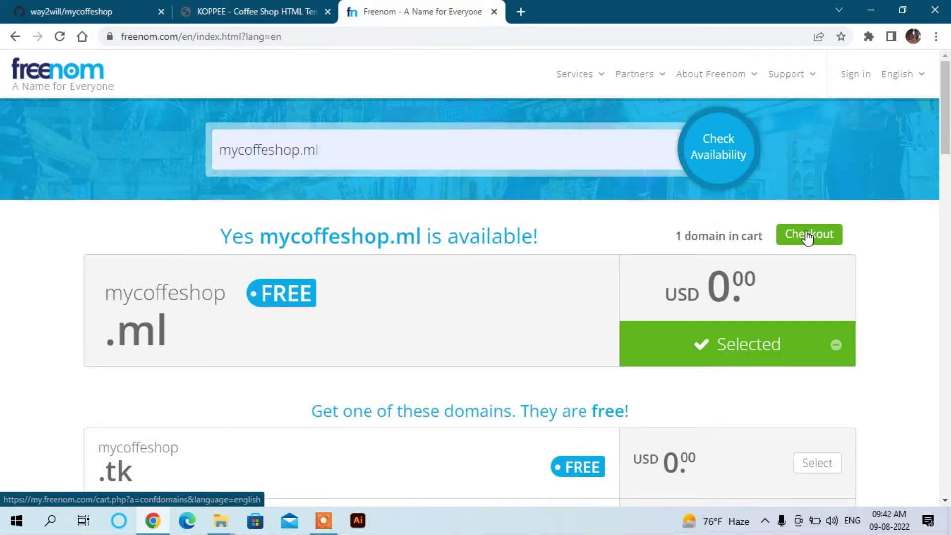
# Check out mycoffeshop.ml, keeping the '3 Months @ FREE' registration period
pyautogui.click(808, 235)
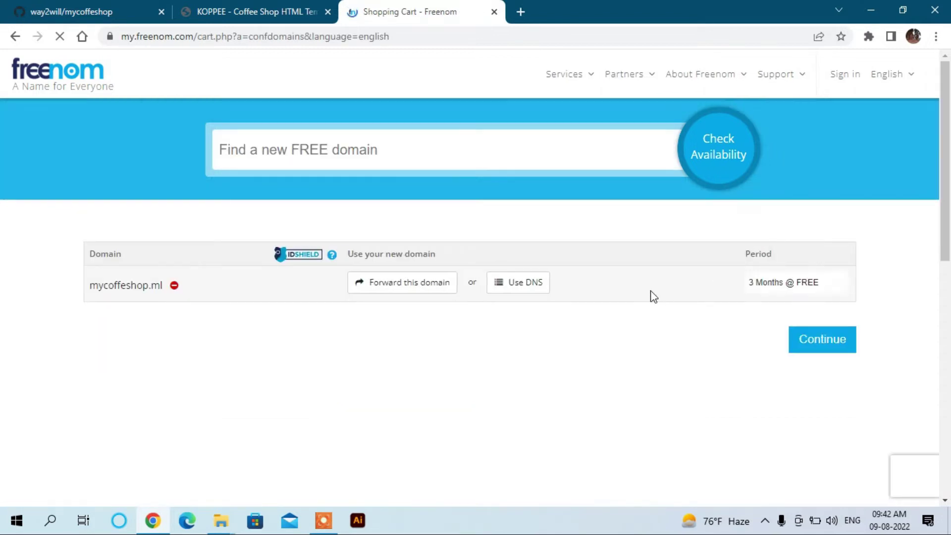
pyautogui.click(779, 280)
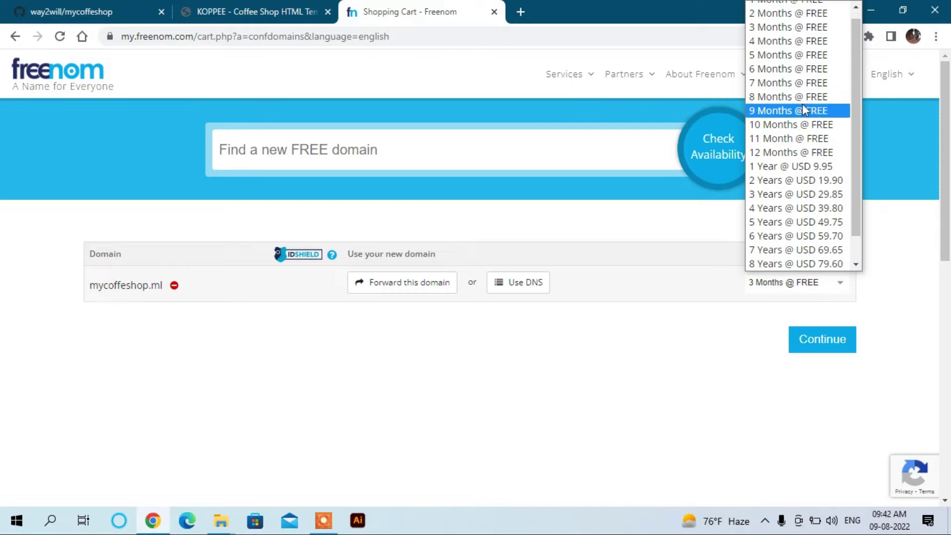
pyautogui.click(716, 341)
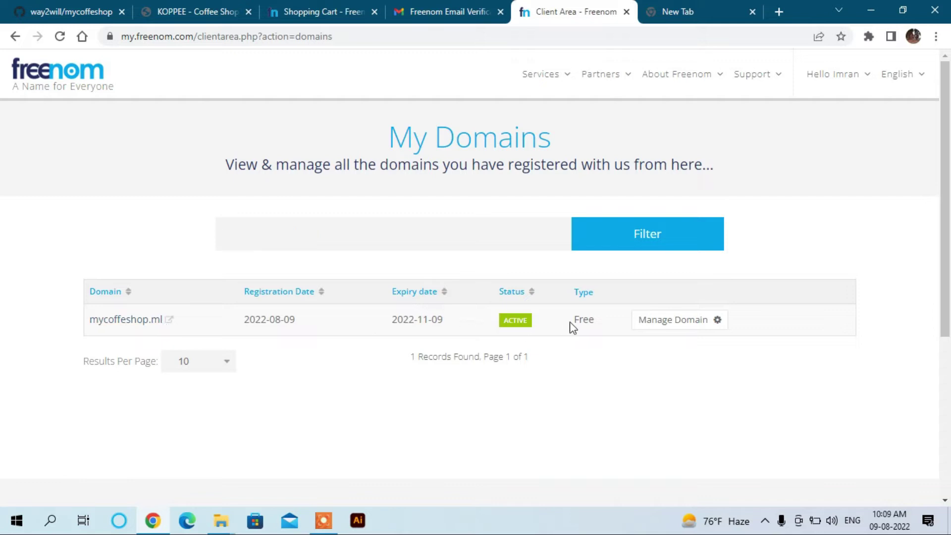
# Open Manage Domain for mycoffeshop.ml and go to its Manage Freenom DNS page
pyautogui.click(693, 328)
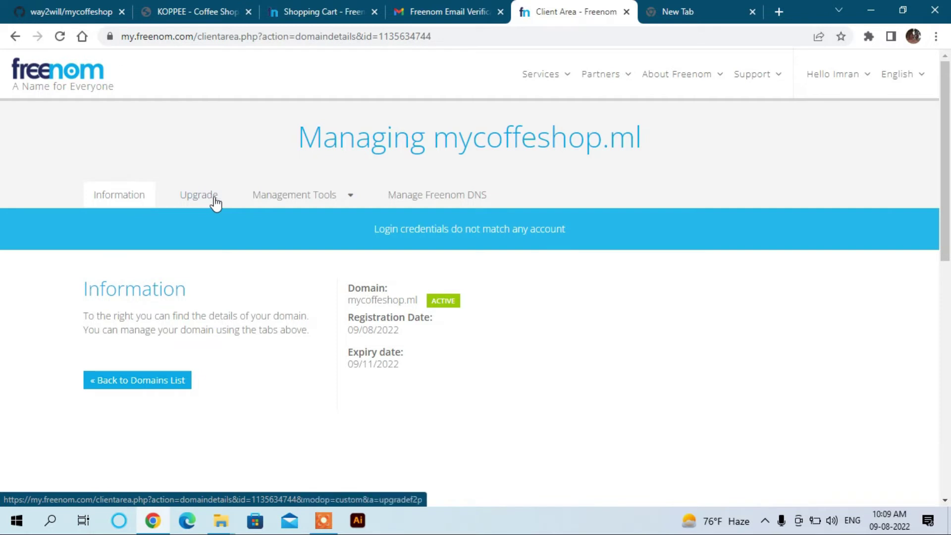
pyautogui.click(436, 200)
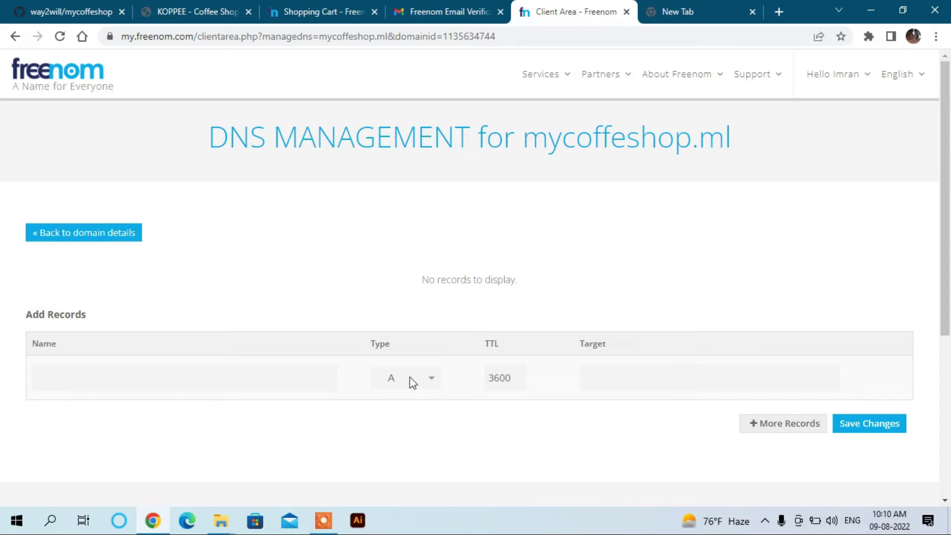
# Google 'github custom domain ip' and open the GitHub Docs 'Manage a custom domain' page
pyautogui.hotkey('ctrl', 'Tab')
pyautogui.click(420, 193)
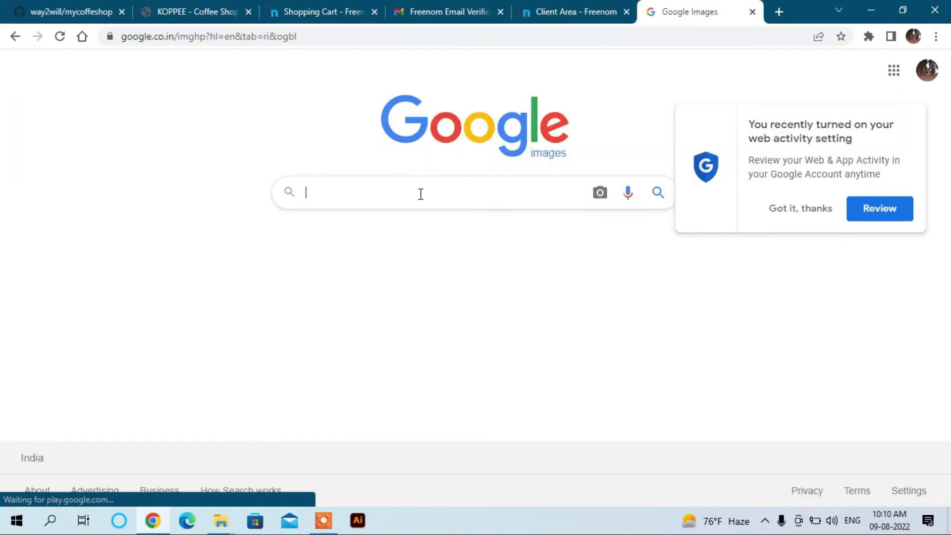
pyautogui.write('custom domain')
pyautogui.press('Home')
pyautogui.write('githu')
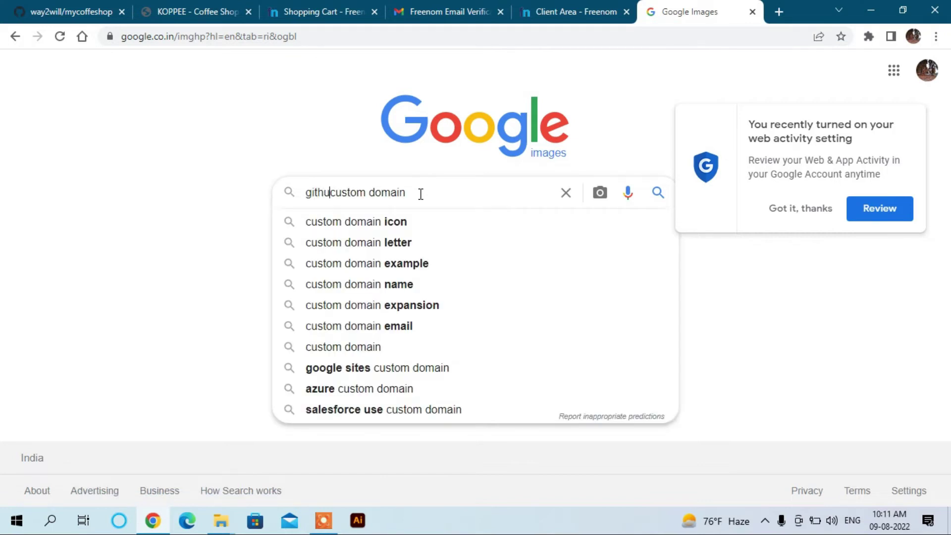
pyautogui.write('b')
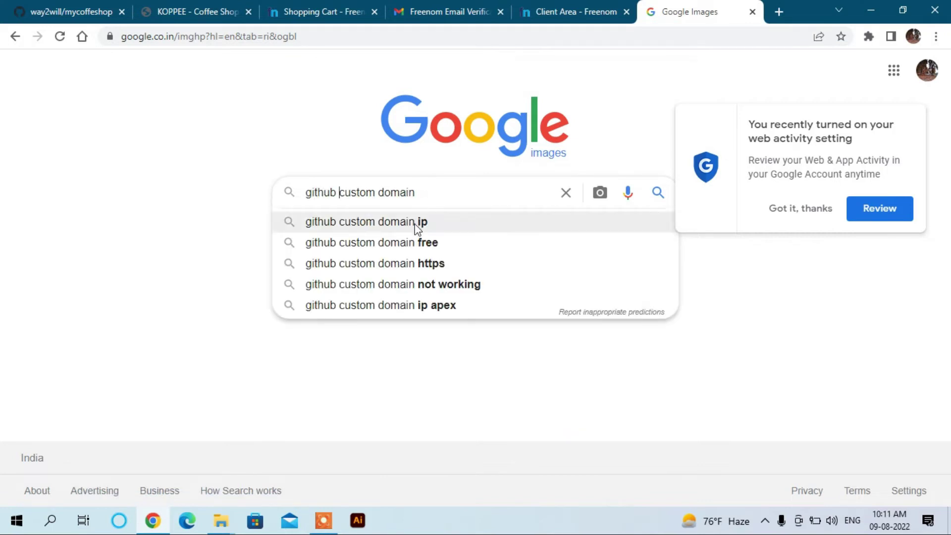
pyautogui.click(414, 227)
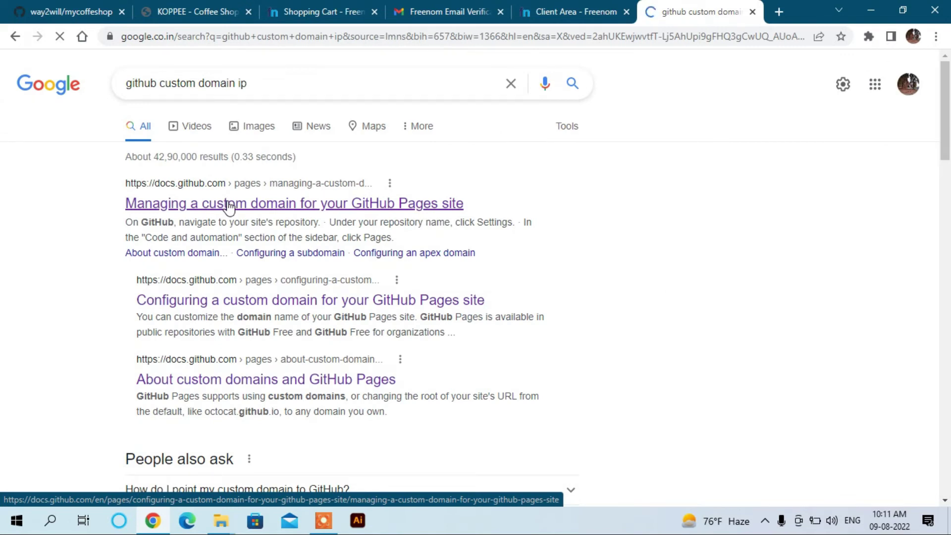
pyautogui.click(229, 206)
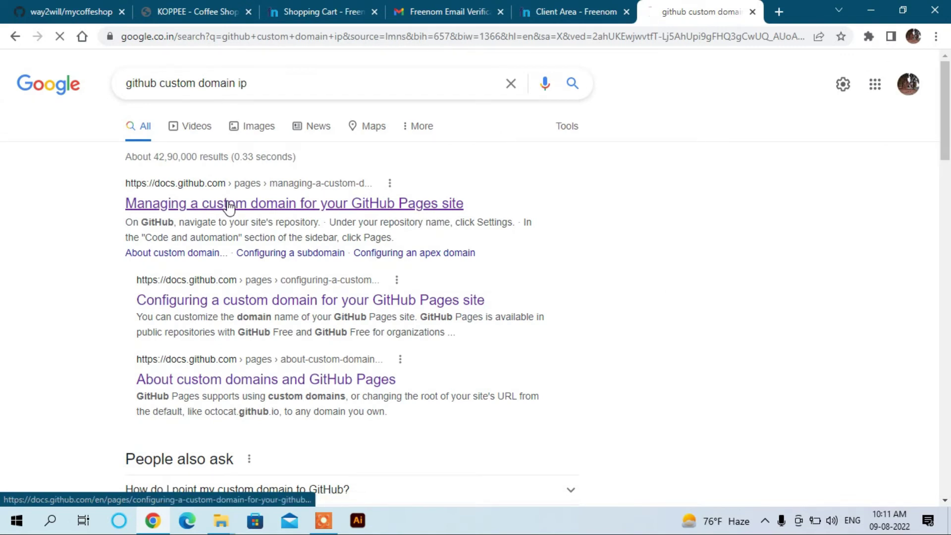
# Copy the first A-record IP 185.199.108.153 from GitHub Docs and return to Freenom
pyautogui.moveTo(945, 81); pyautogui.dragTo(948, 287)
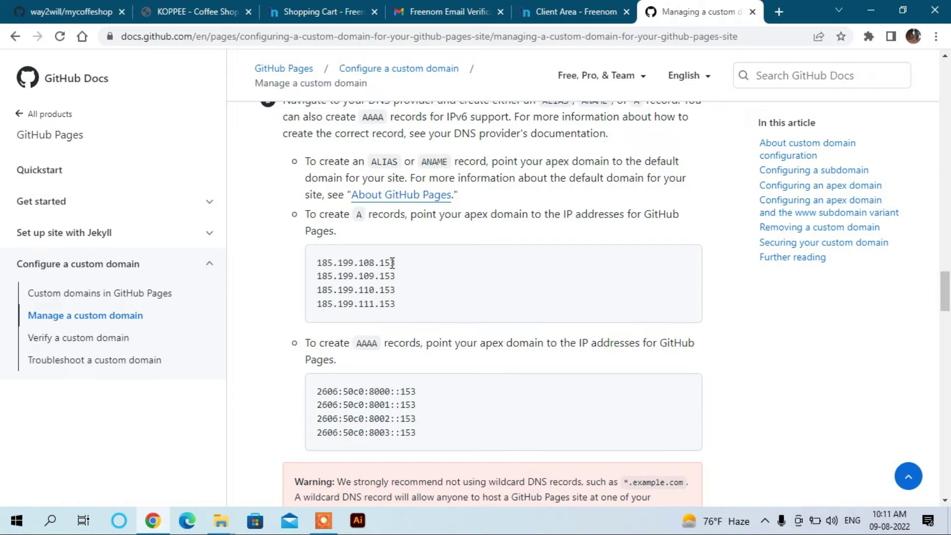
pyautogui.moveTo(396, 263); pyautogui.dragTo(319, 266)
pyautogui.hotkey('ctrl', 'c')
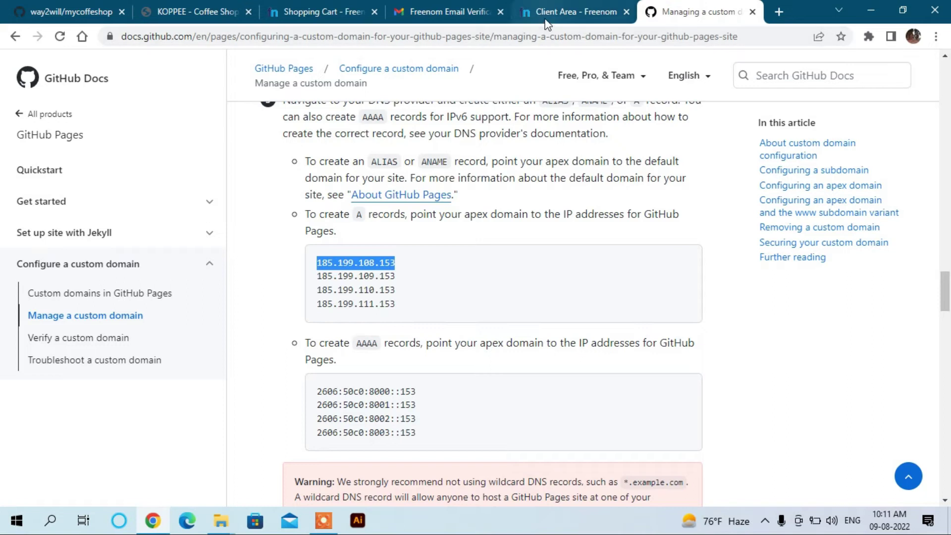
pyautogui.click(557, 10)
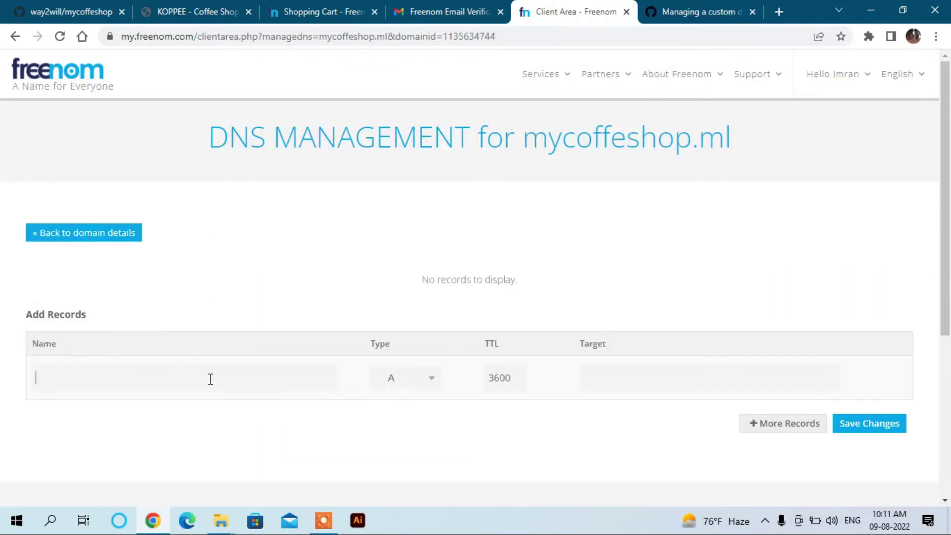
# Add an A record with name @, TTL 600, target 185.199.108.153, then add another row
pyautogui.write('@')
pyautogui.click(429, 380)
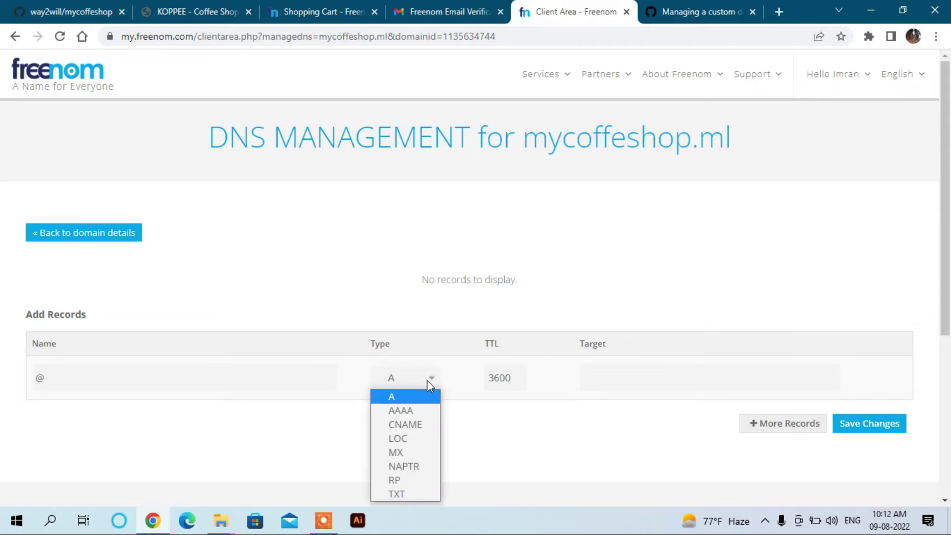
pyautogui.click(408, 399)
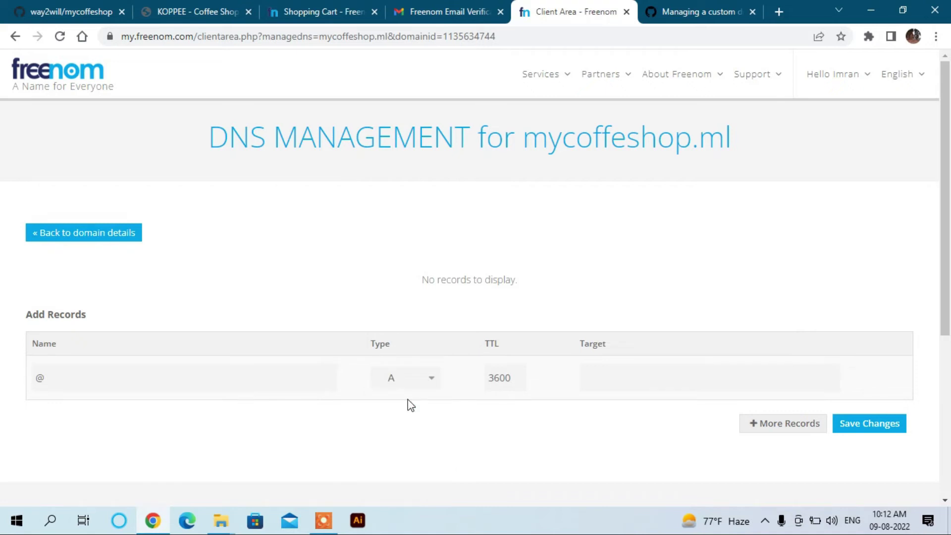
pyautogui.doubleClick(508, 380)
pyautogui.write('600')
pyautogui.hotkey('ctrl', 'v')
pyautogui.click(786, 425)
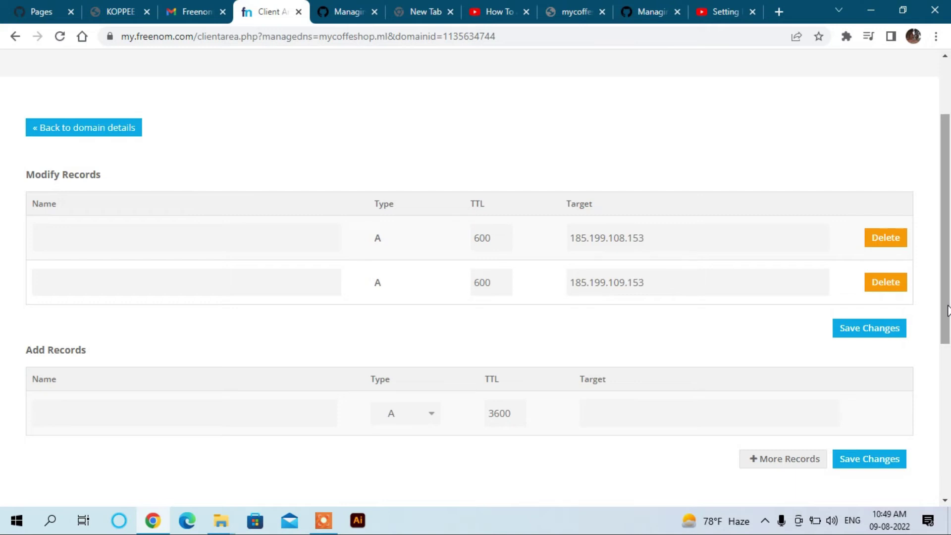
# Add a www CNAME record targeting mycoffeshop.ml in Freenom DNS and save the changes
pyautogui.click(268, 418)
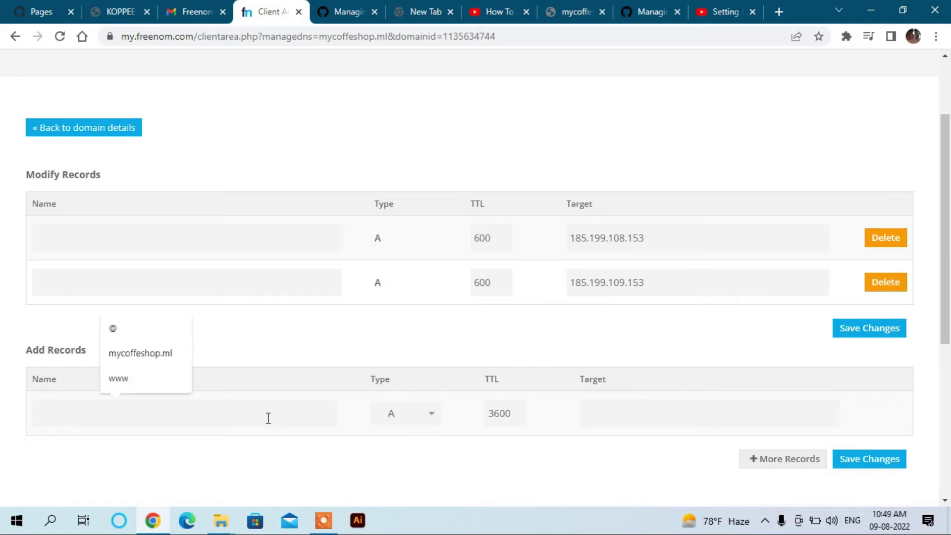
pyautogui.write('www')
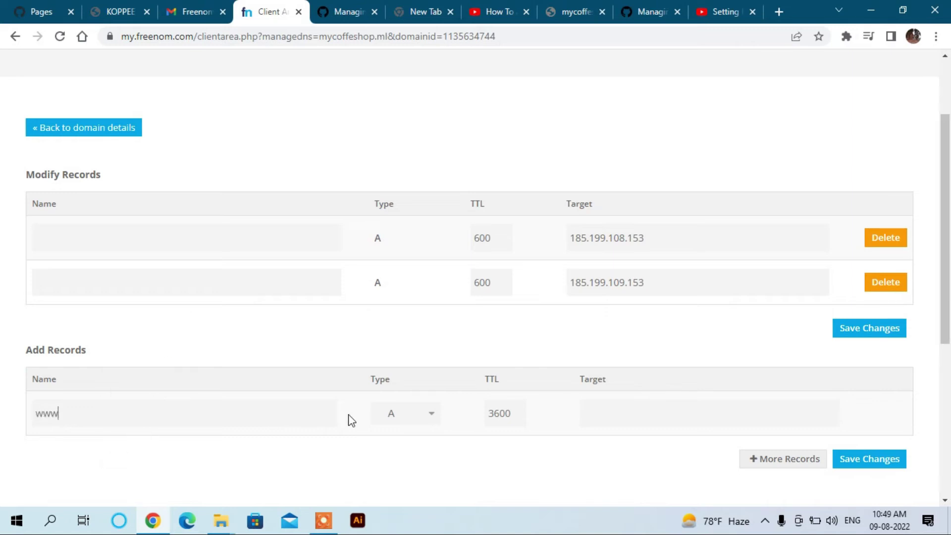
pyautogui.click(418, 414)
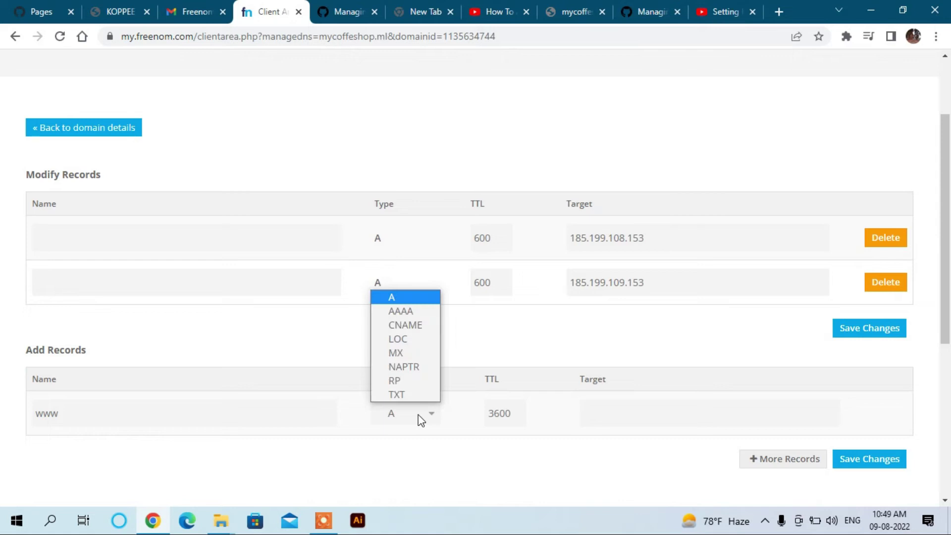
pyautogui.click(418, 327)
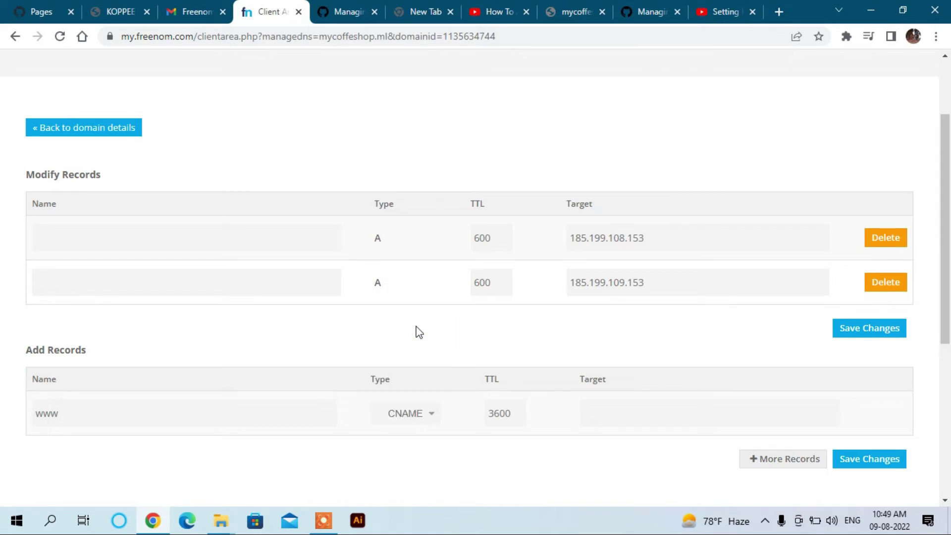
pyautogui.click(609, 419)
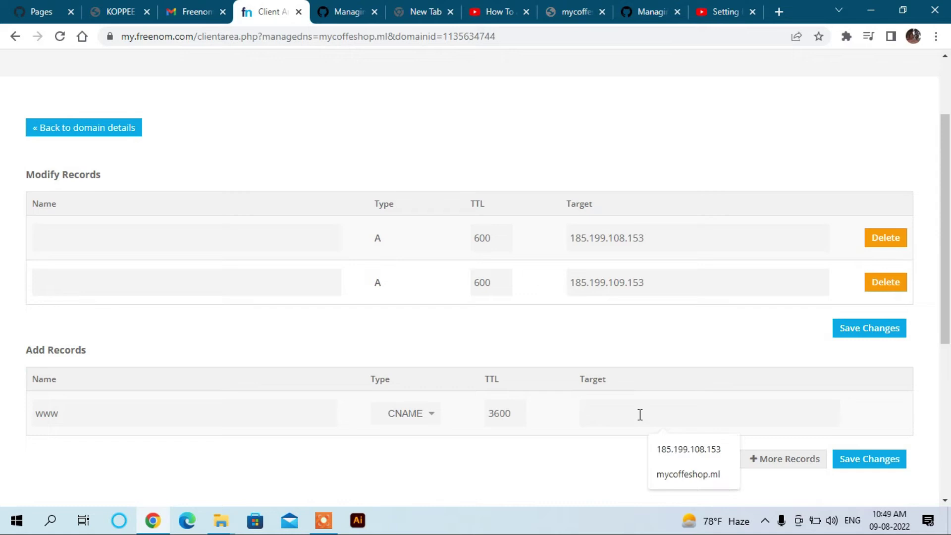
pyautogui.click(698, 476)
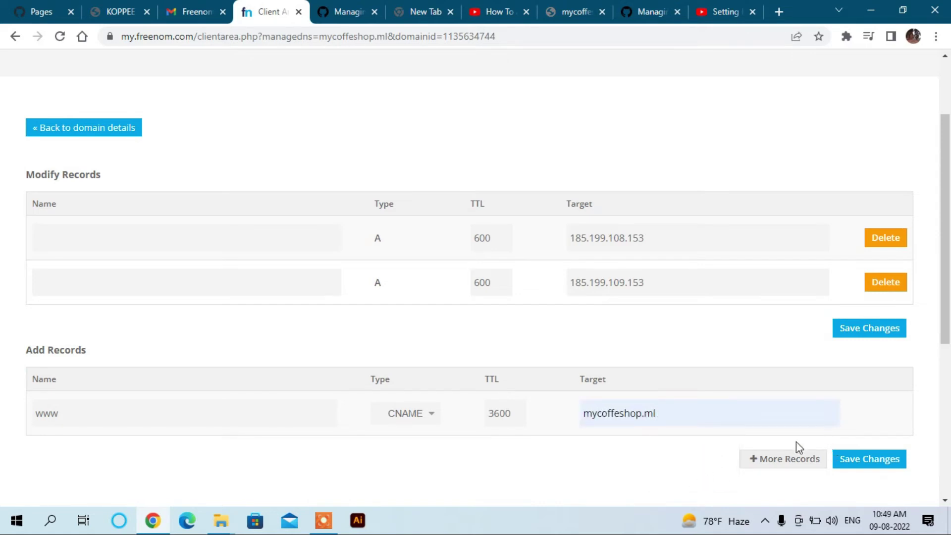
pyautogui.click(771, 459)
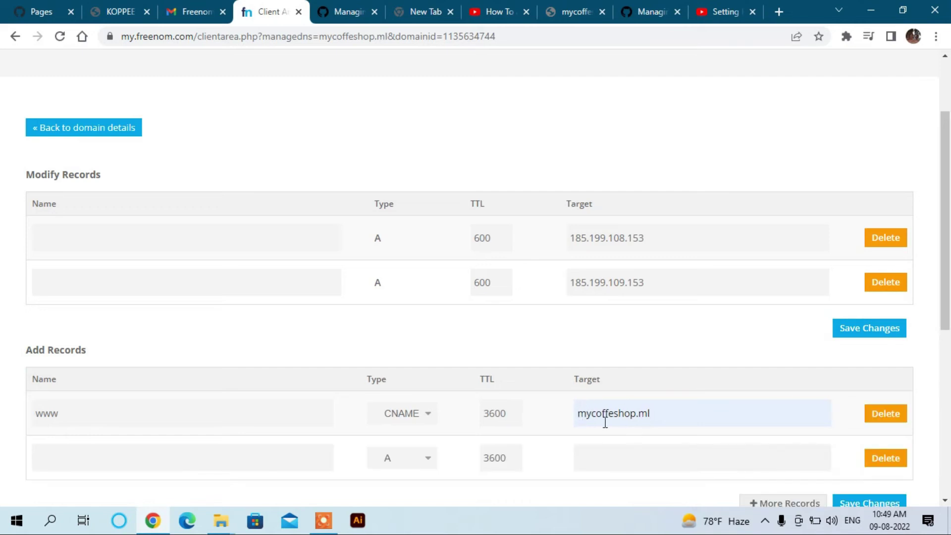
pyautogui.click(868, 505)
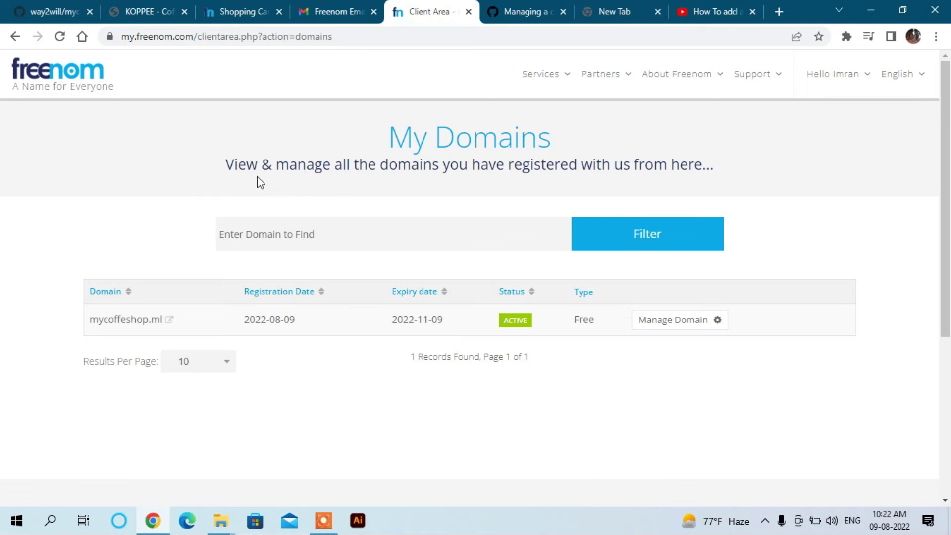
# In the mycoffeshop GitHub repository tab, use Add file to create a new file
pyautogui.click(49, 12)
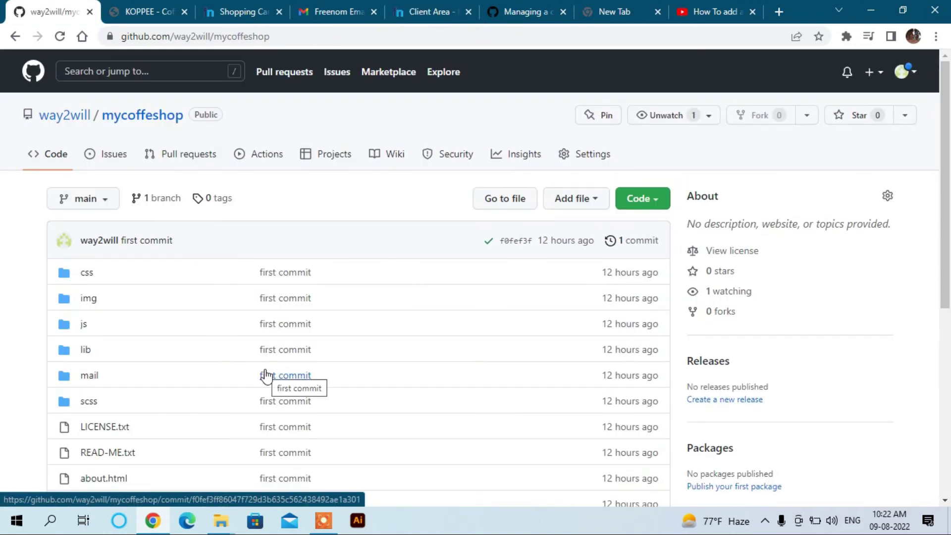
pyautogui.click(574, 198)
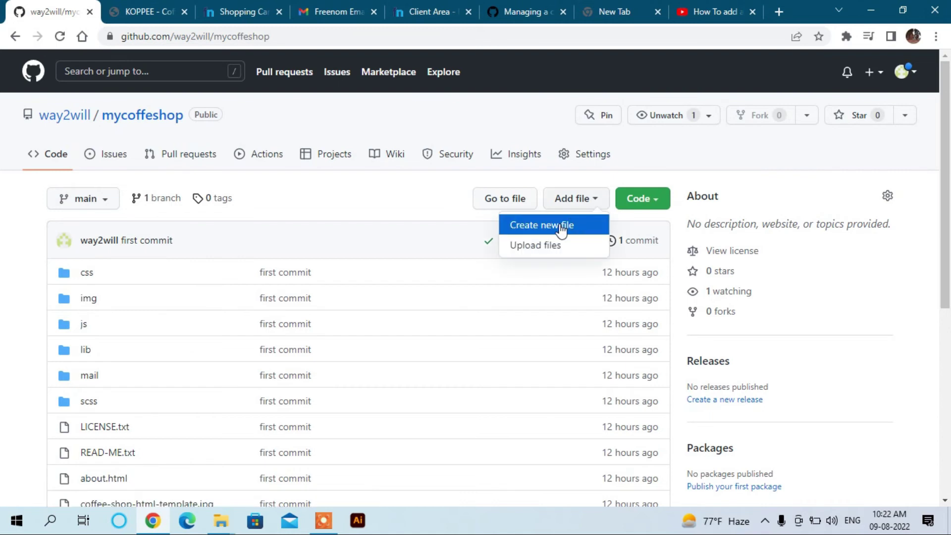
pyautogui.click(561, 226)
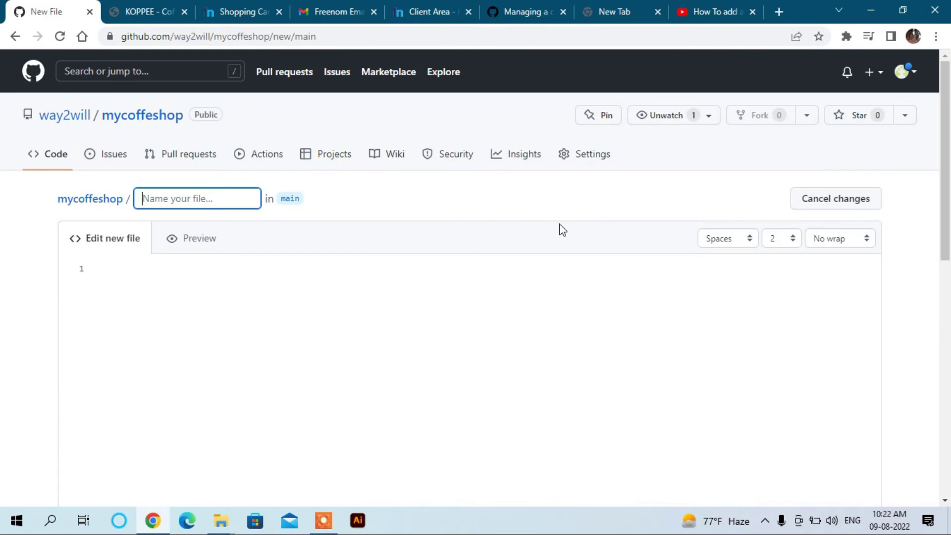
# Create a file named CNAME containing mycoffeshop.ml and commit it to main
pyautogui.write('CNAME')
pyautogui.scroll(-2, 560, 224)
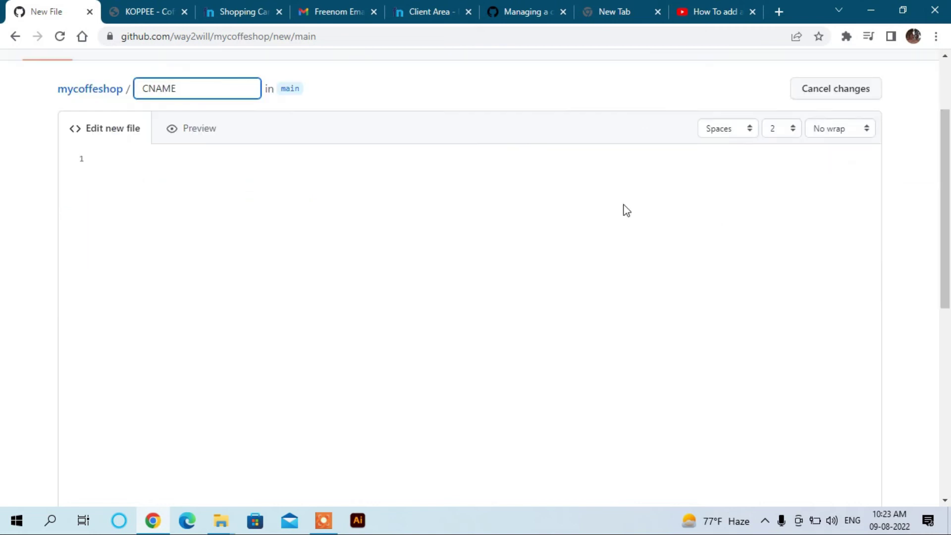
pyautogui.click(361, 164)
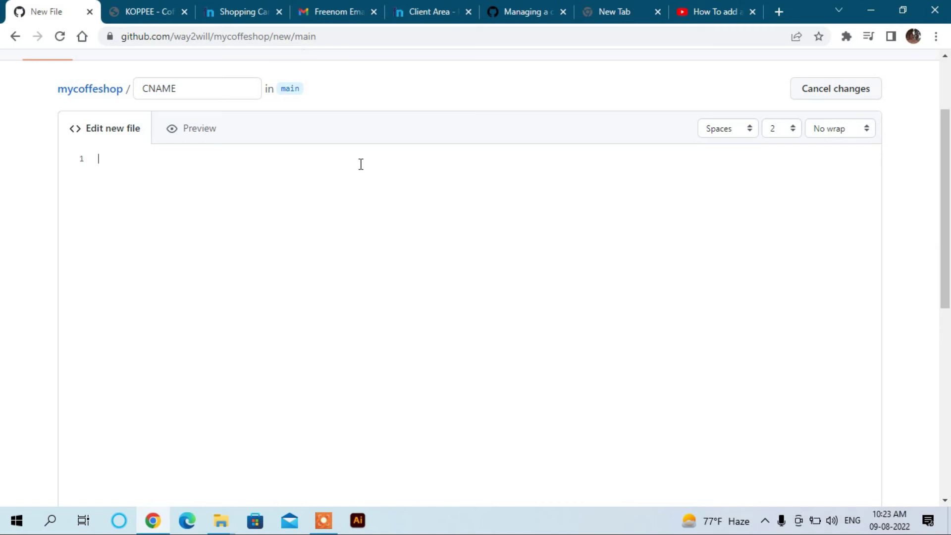
pyautogui.write('mycoffeshop.ml')
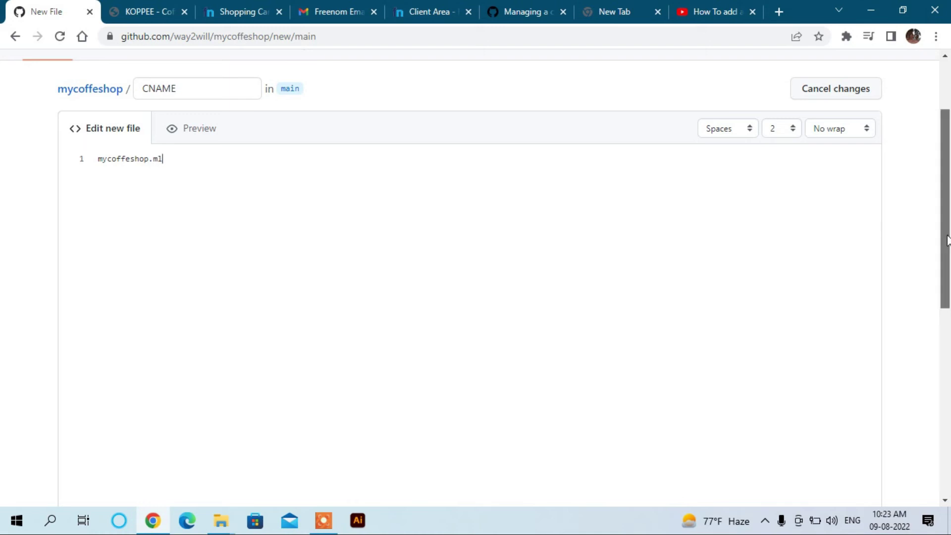
pyautogui.moveTo(947, 240); pyautogui.dragTo(947, 387)
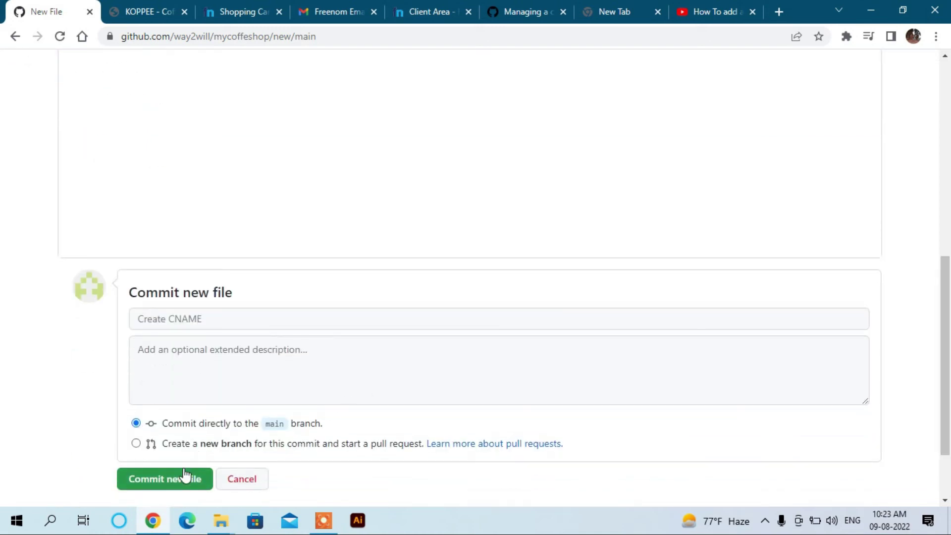
pyautogui.click(160, 480)
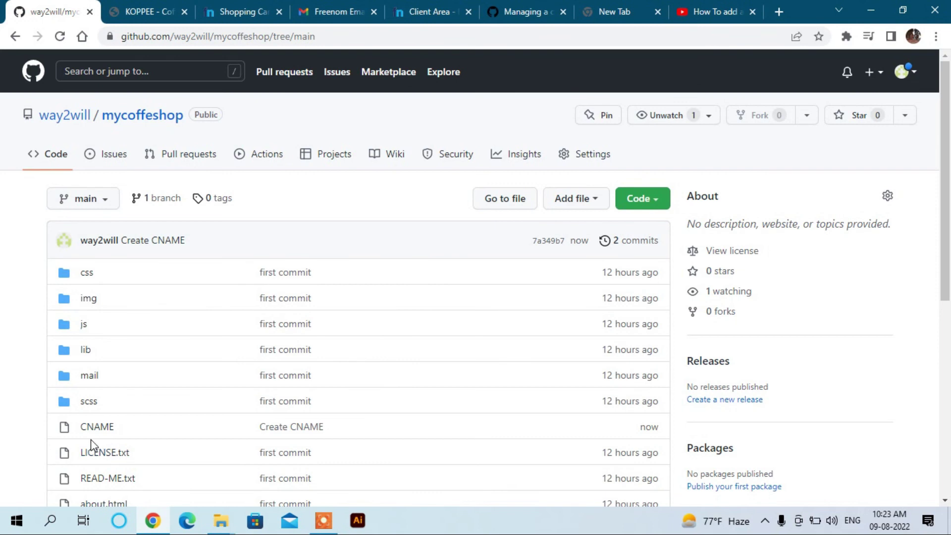
# Open mycoffeshop.ml in a new tab to confirm the KOPPEE coffee shop site loads
pyautogui.click(779, 12)
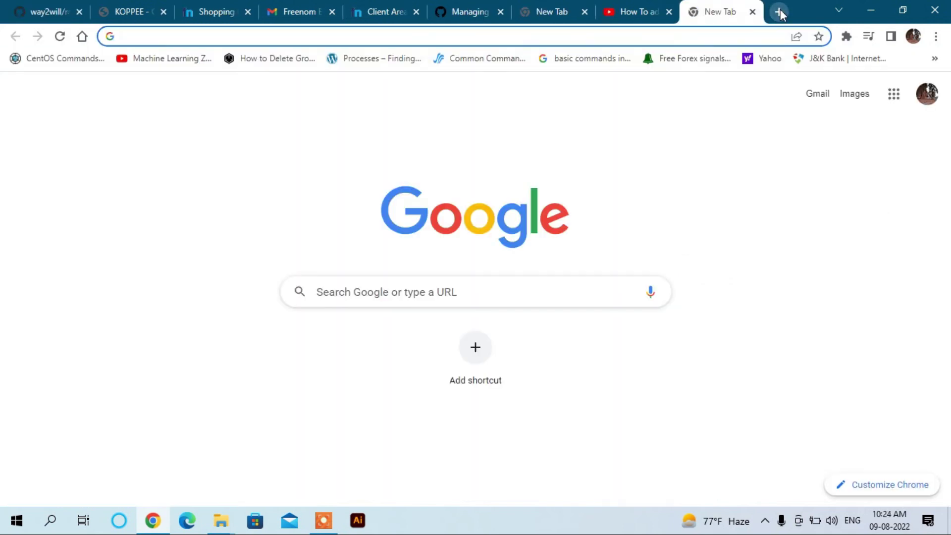
pyautogui.write('mycoffe')
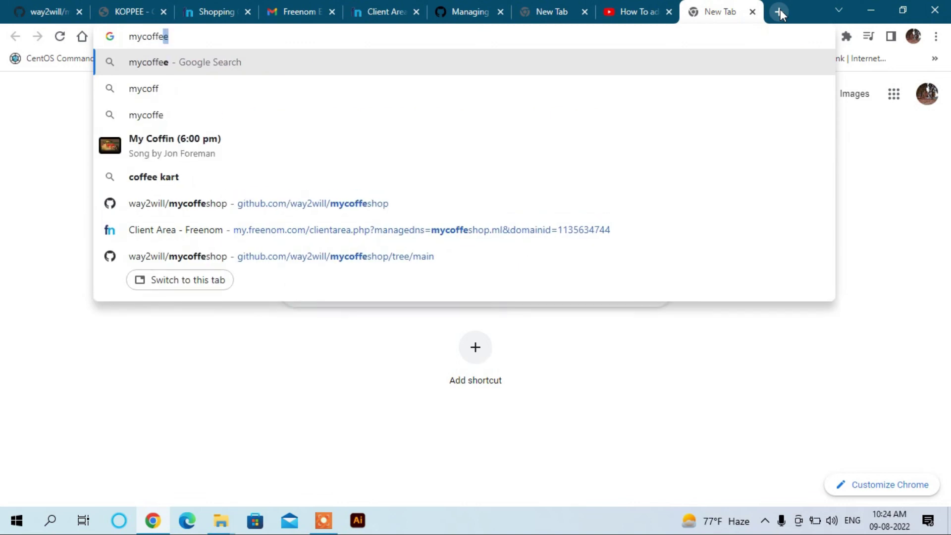
pyautogui.write('s')
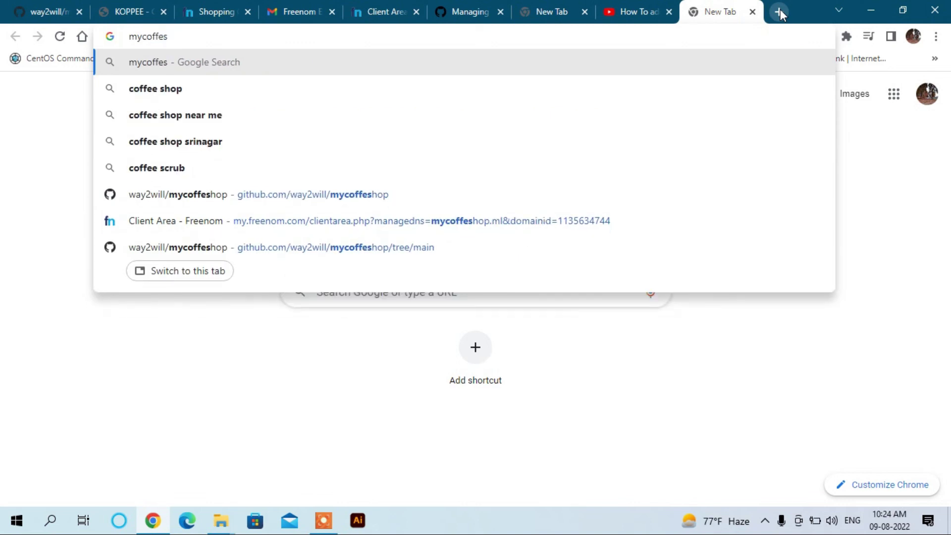
pyautogui.write('hop.ml')
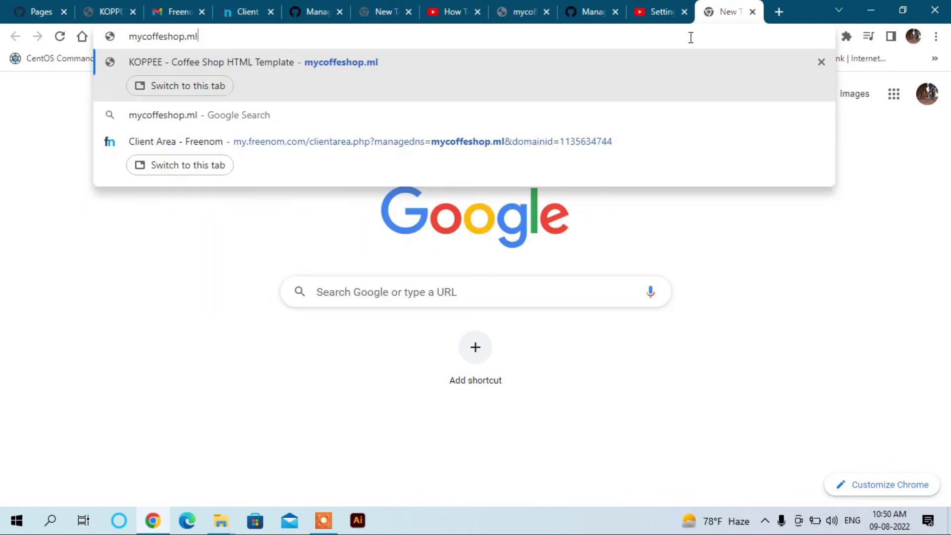
pyautogui.press('Return')
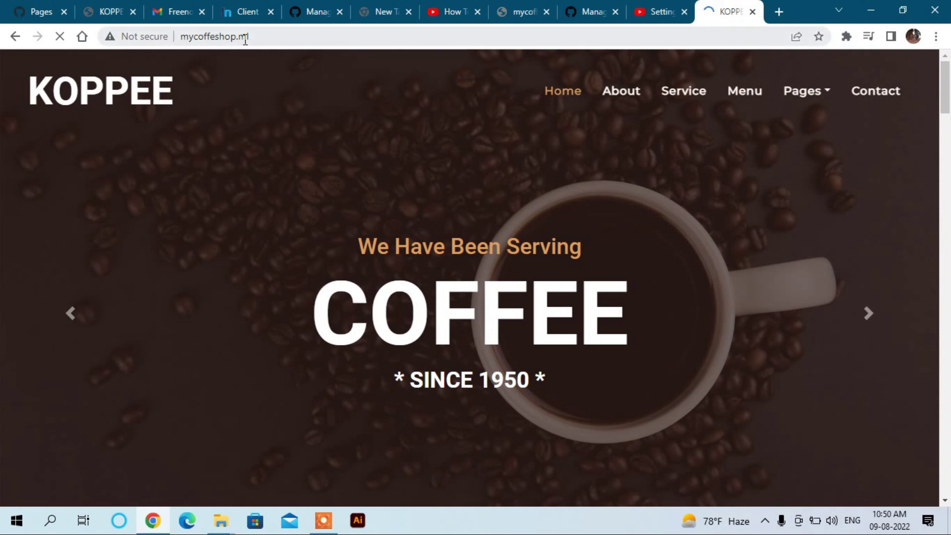
pyautogui.click(260, 39)
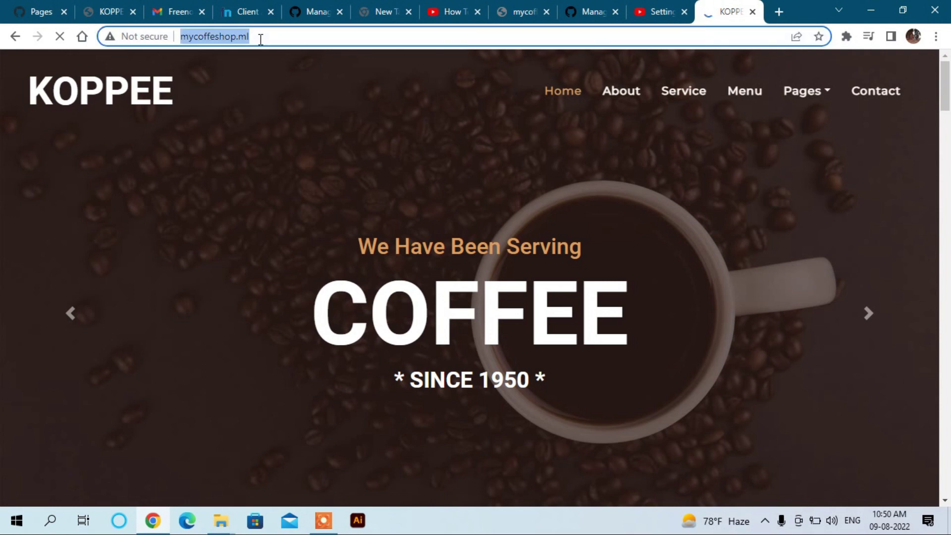